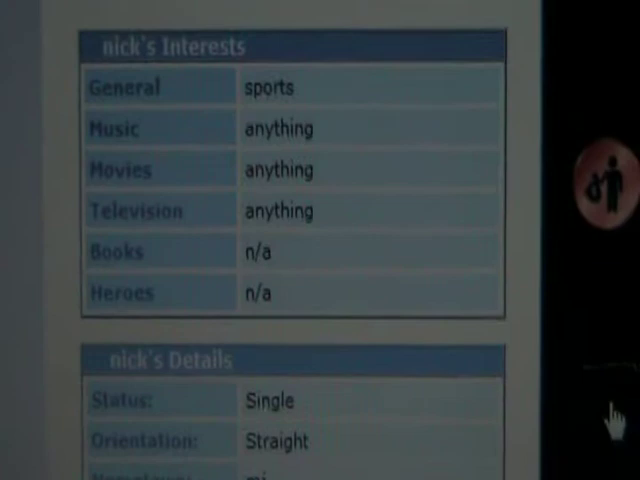
scroll(600, 450, "down", 3)
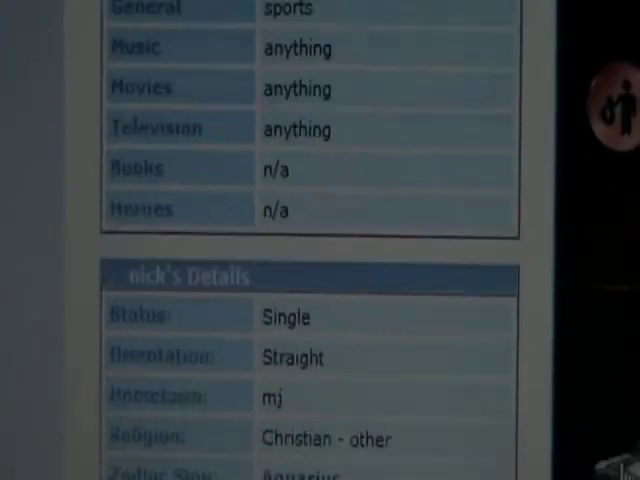